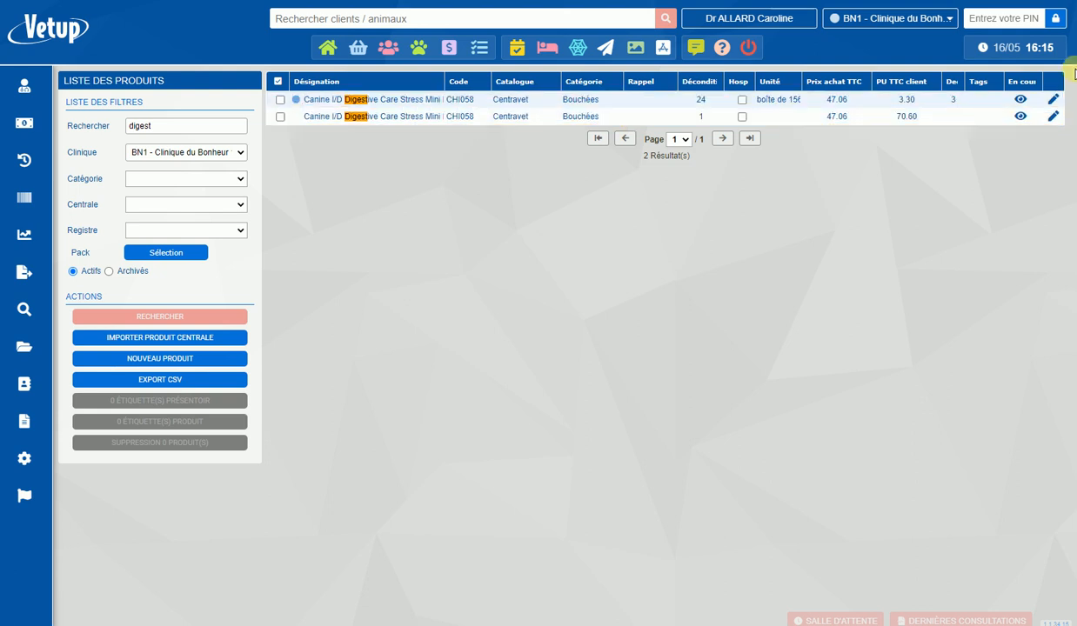
- Open the price variations of the Canine I/D Digestive Care product that is split into 24 units
click(1055, 99)
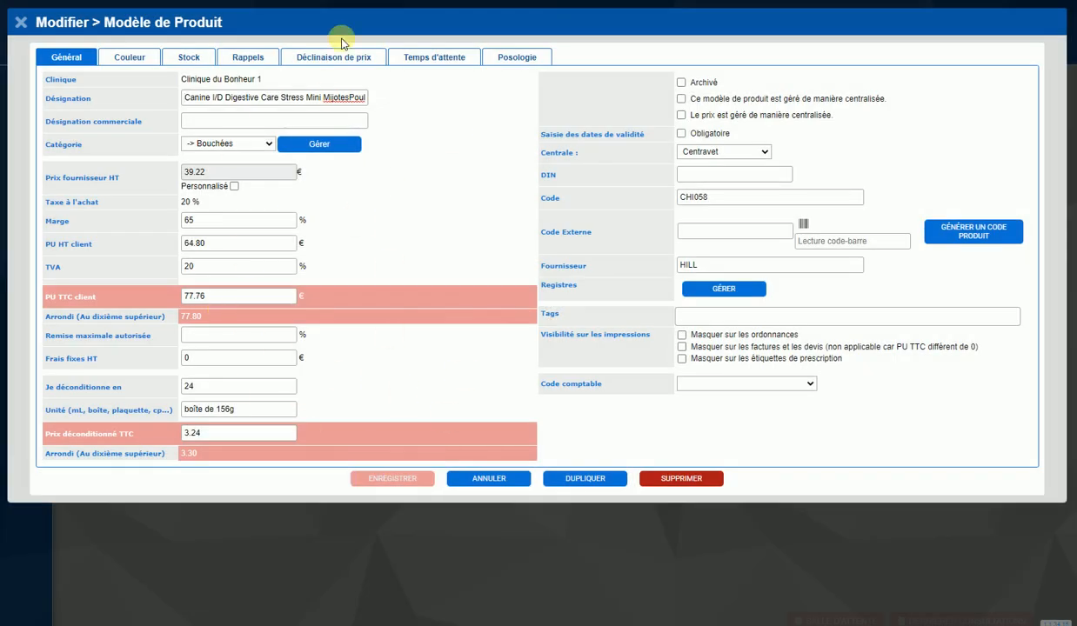
click(21, 25)
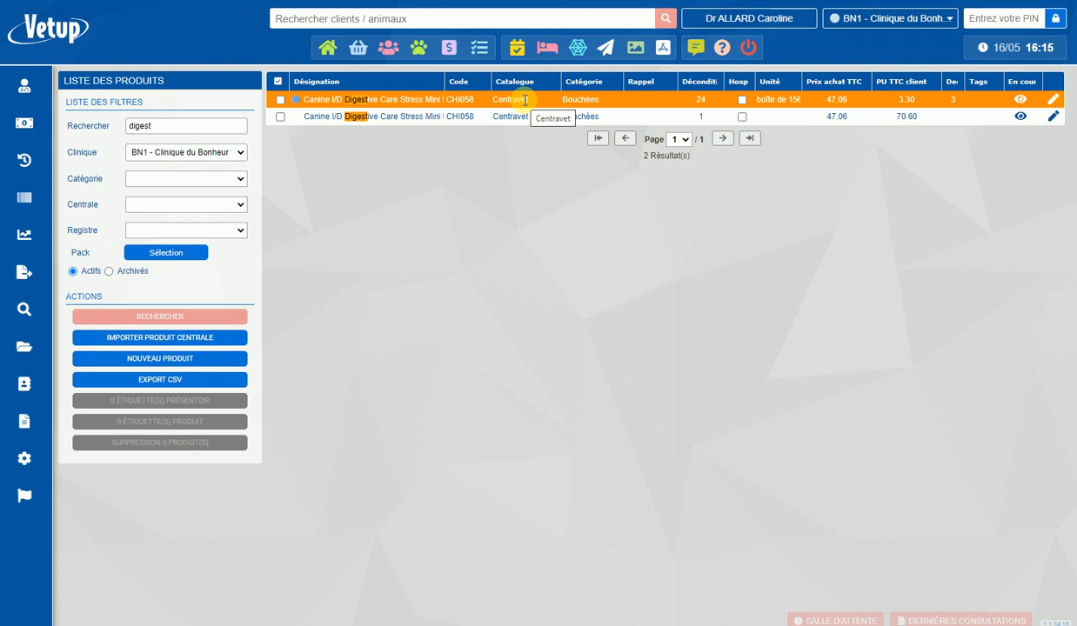
click(1051, 99)
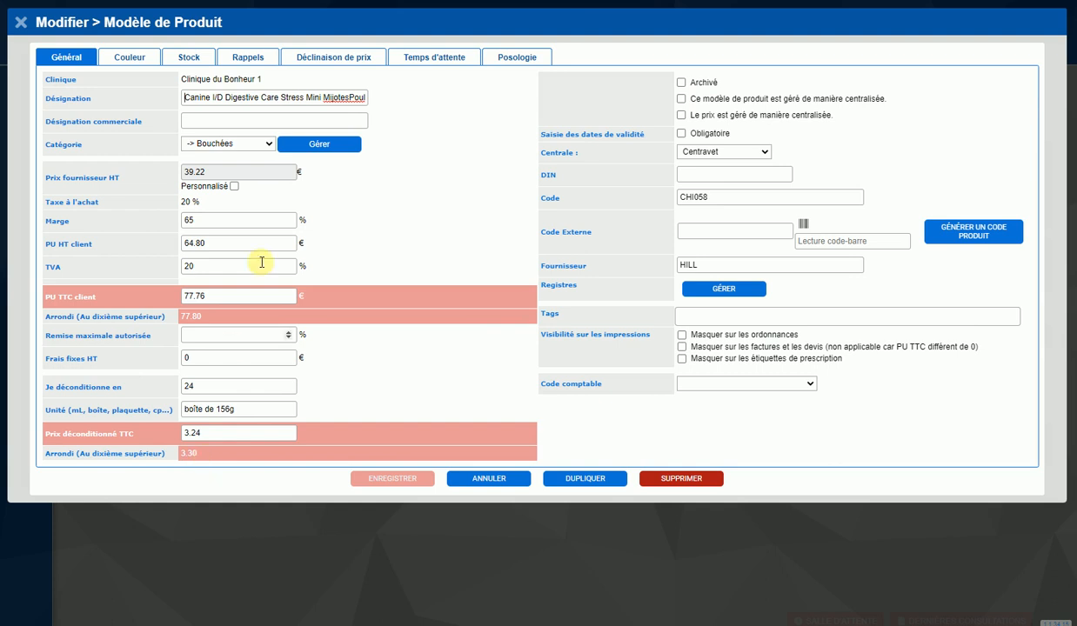
click(354, 62)
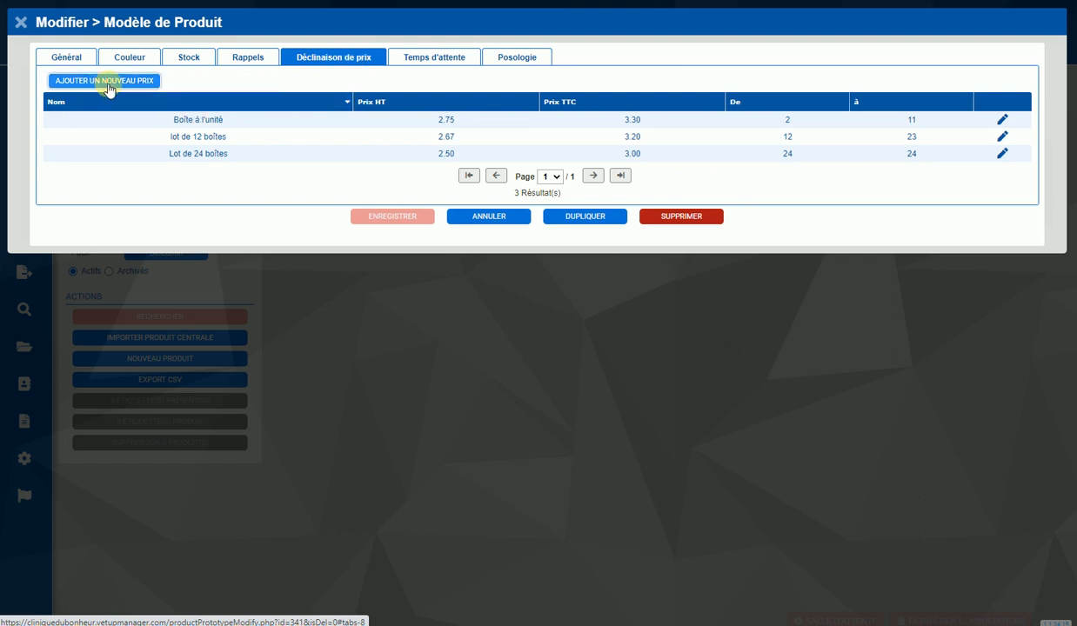
- Review the "Boîte à l'unité" price variation and save it without changes
click(218, 117)
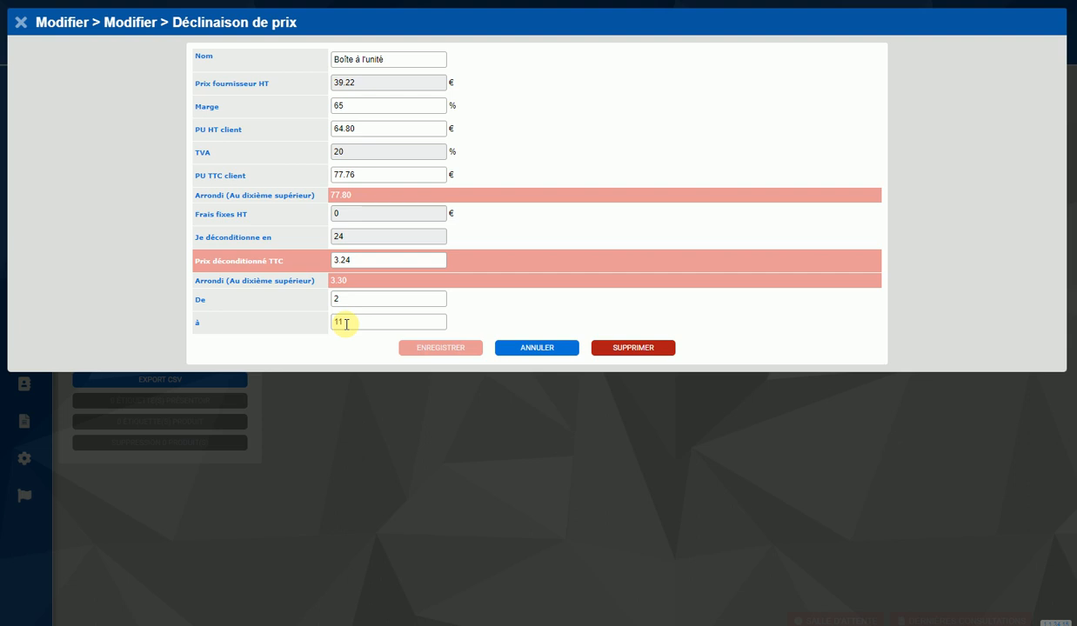
click(334, 60)
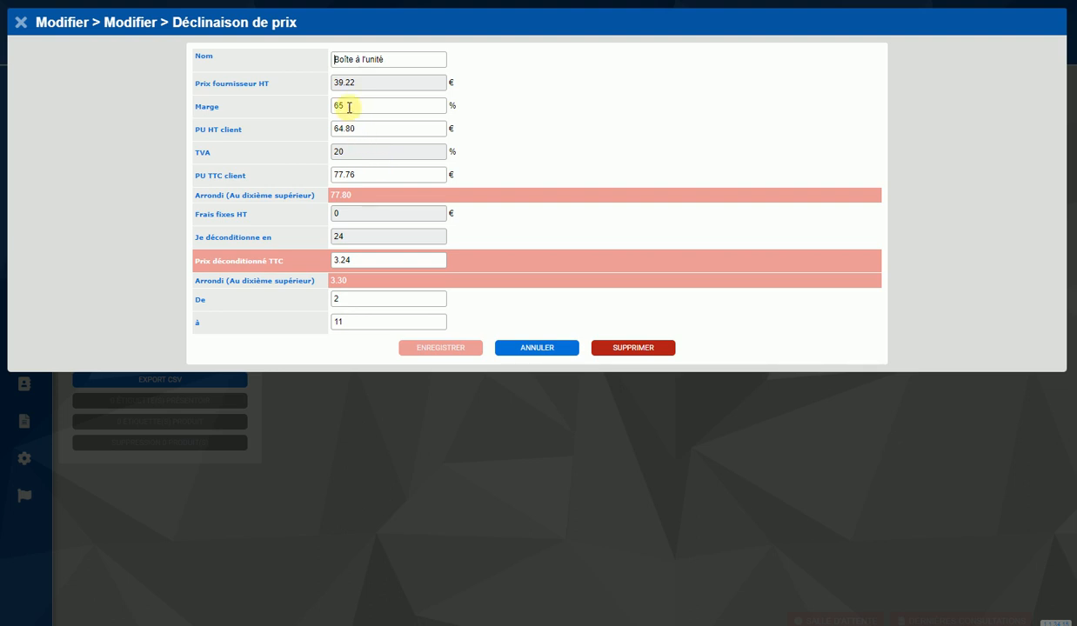
click(447, 349)
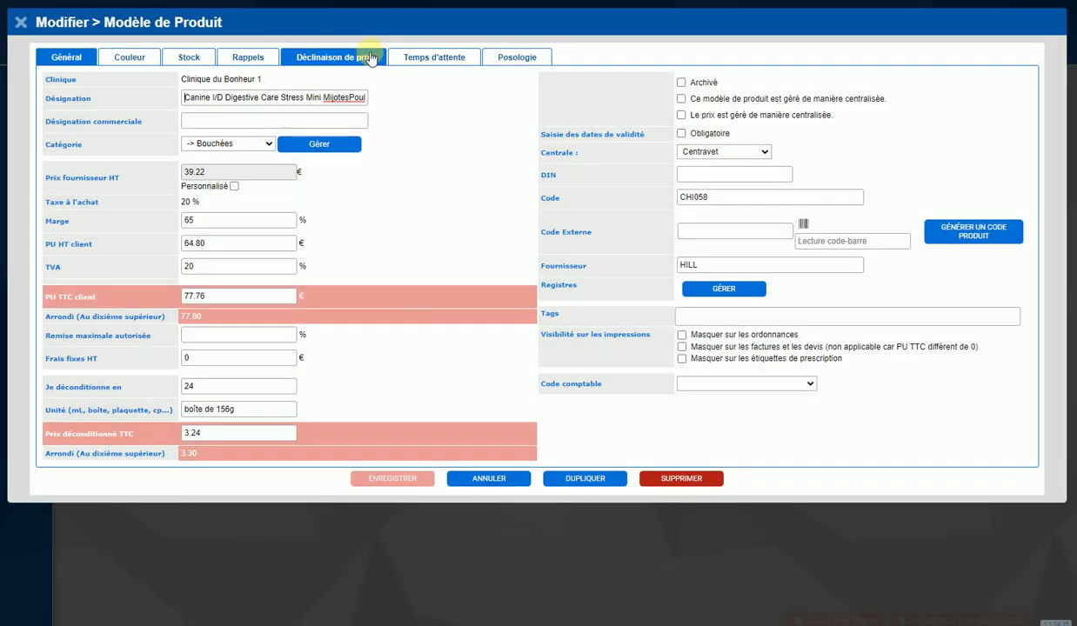
- Open the product's "lot de 12 boîtes" price variation for editing
click(372, 57)
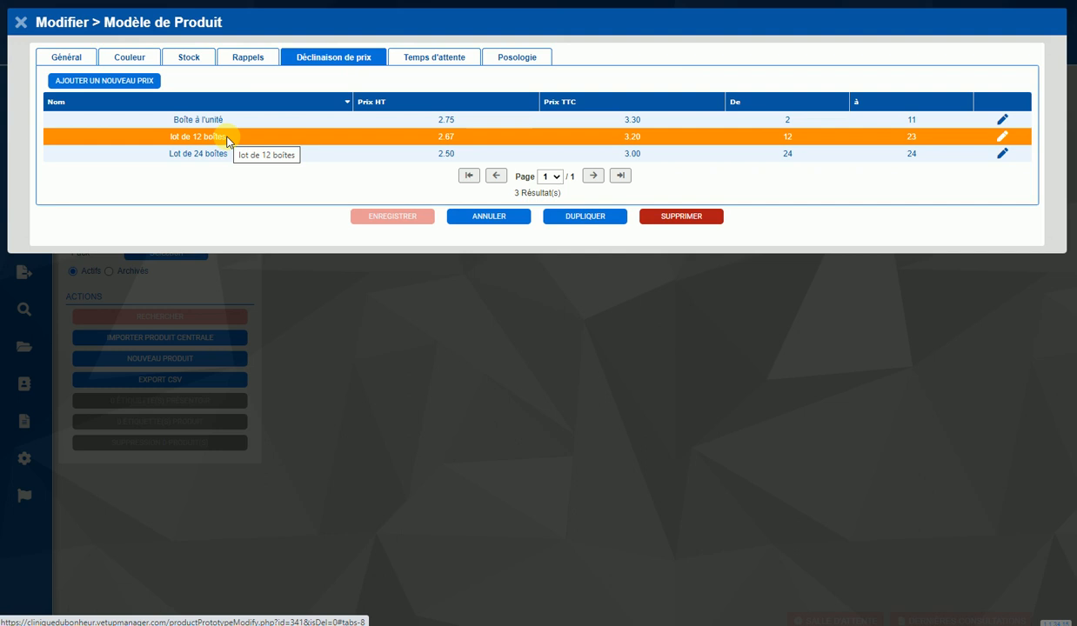
click(227, 139)
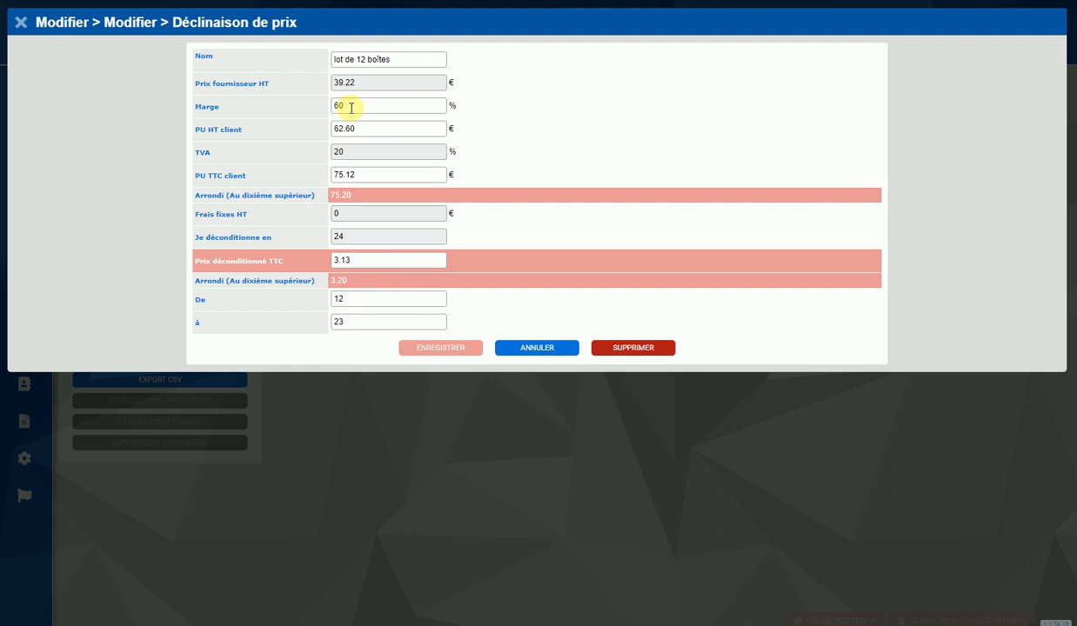
- Set the upper quantity limit of the 12-box price variation to 12
click(347, 322)
key(BackSpace)
key(BackSpace)
text(12)
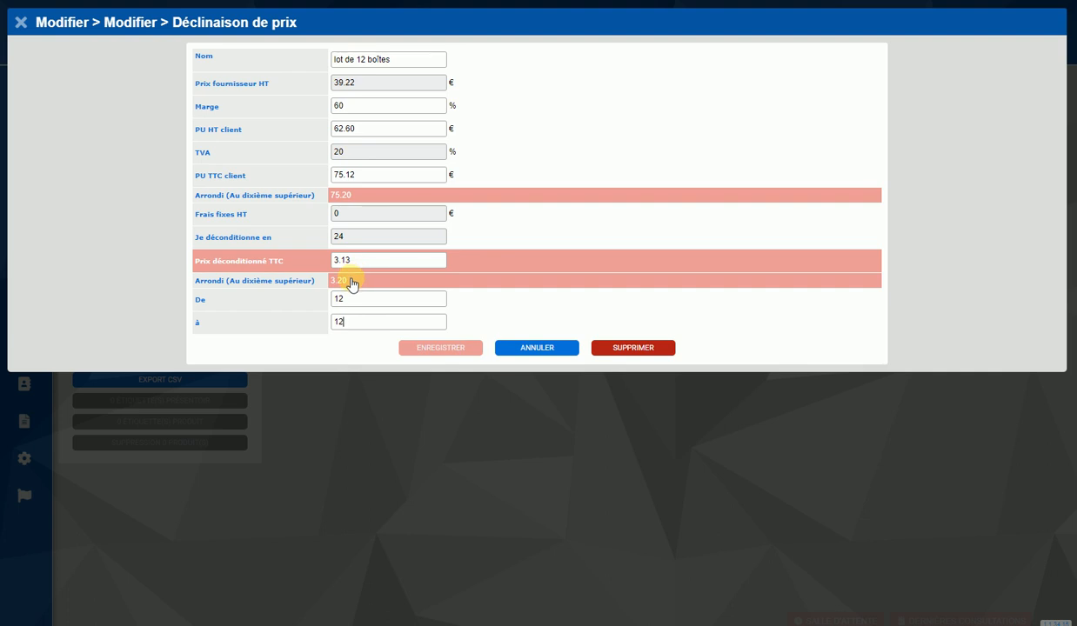
- Rename the price variation as "lot à partir de 12 boîtes"
click(353, 59)
key(BackSpace)
key(BackSpace)
key(BackSpace)
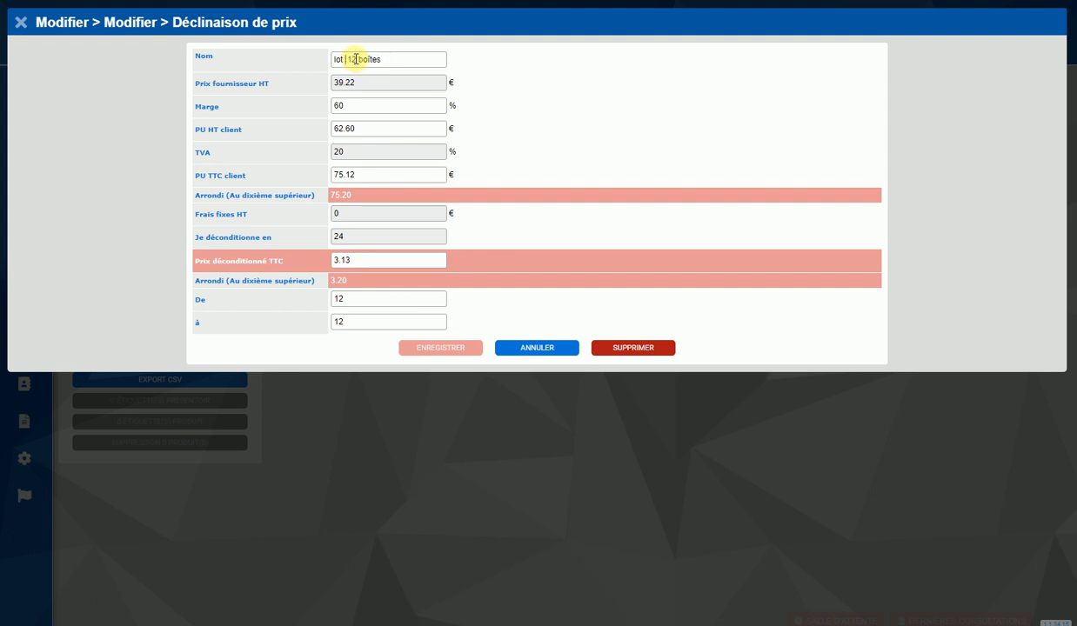
text(à partir de)
key(BackSpace)
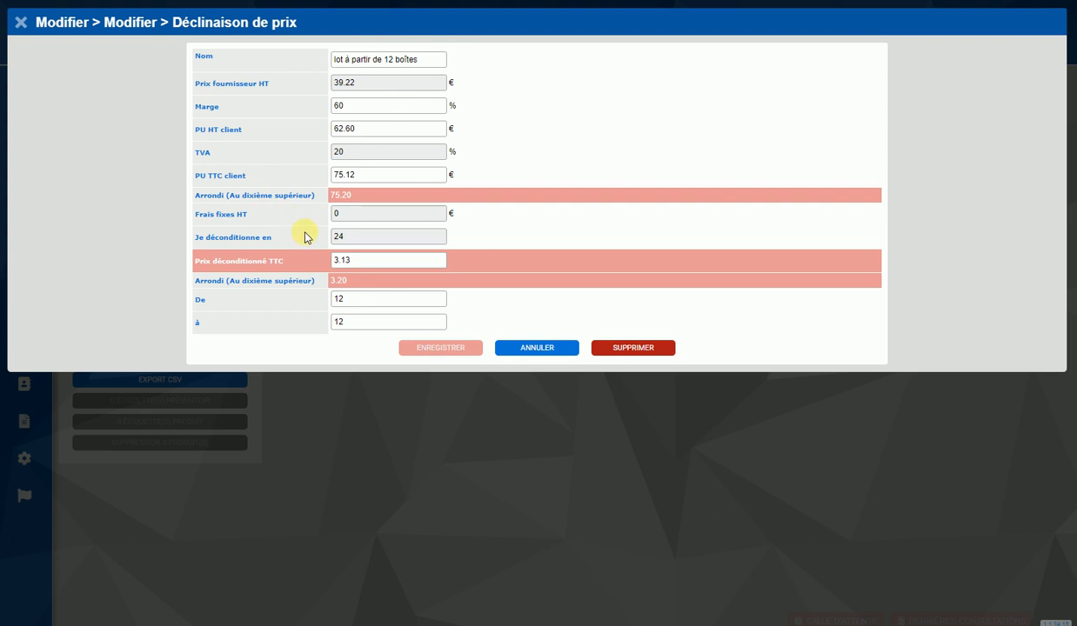
- Set the 12-box variation's upper quantity limit to 23 and save the variation
click(351, 324)
key(BackSpace)
key(BackSpace)
text(23)
click(432, 349)
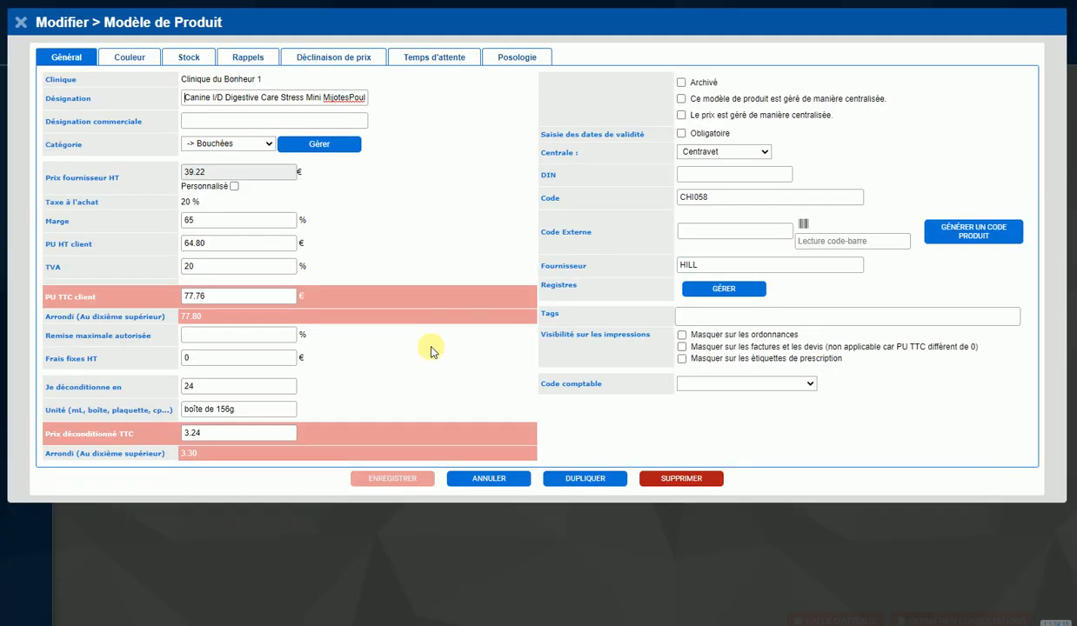
- Review the "Lot de 24 boîtes" price variation, save it without changes and close the product
click(346, 59)
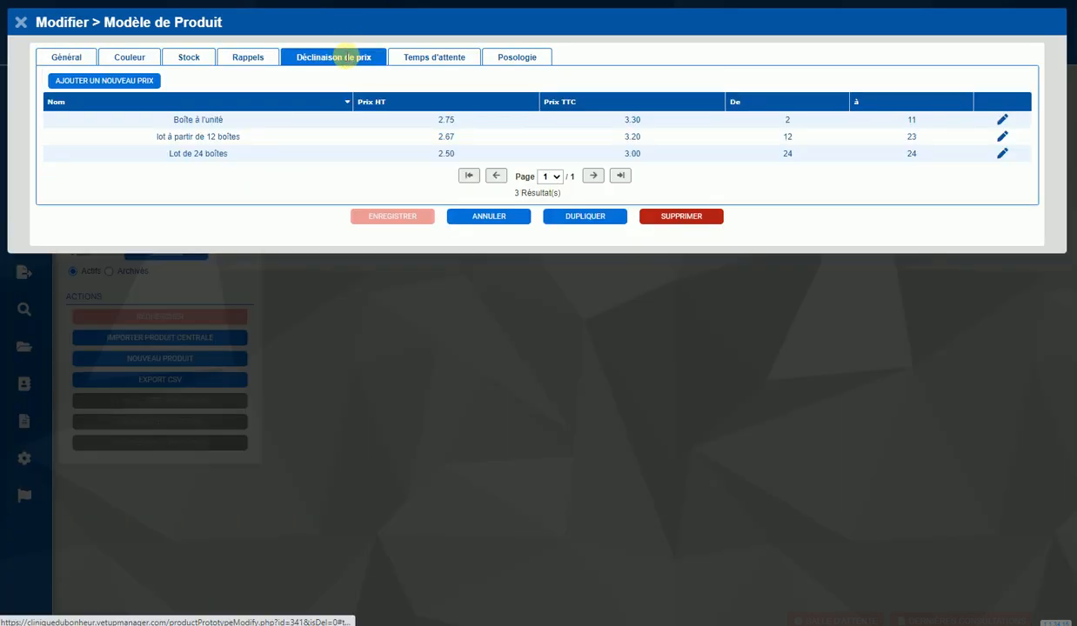
double_click(228, 164)
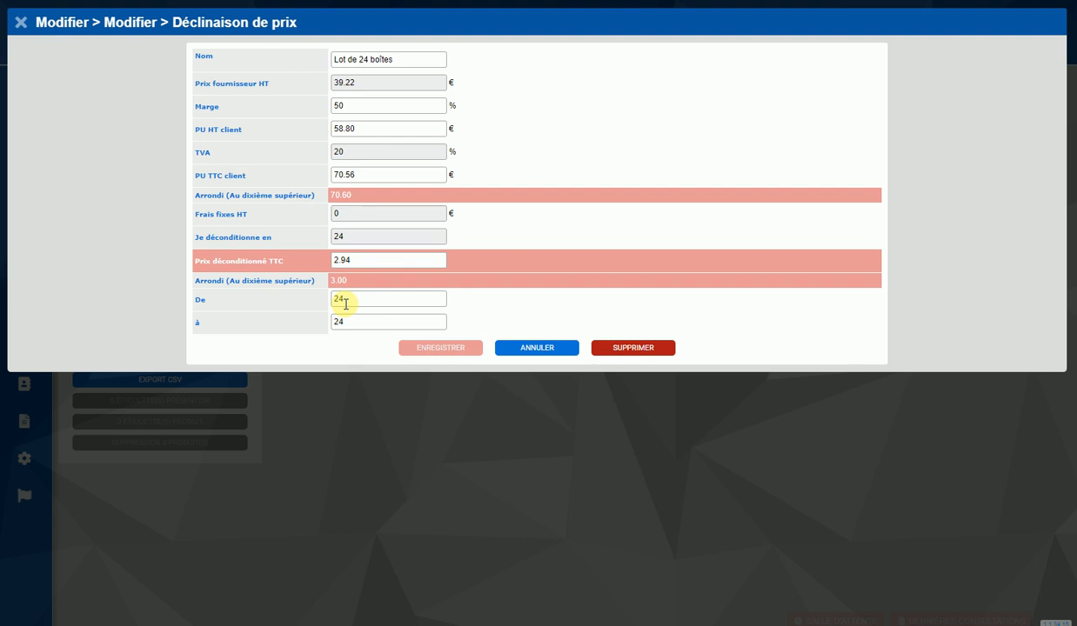
click(415, 348)
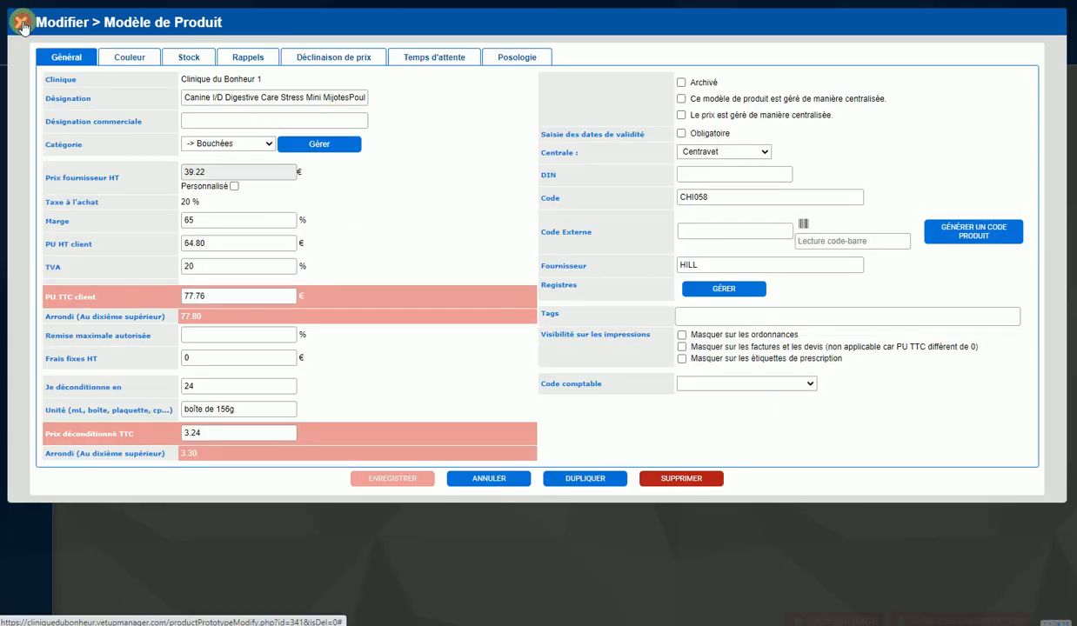
click(21, 24)
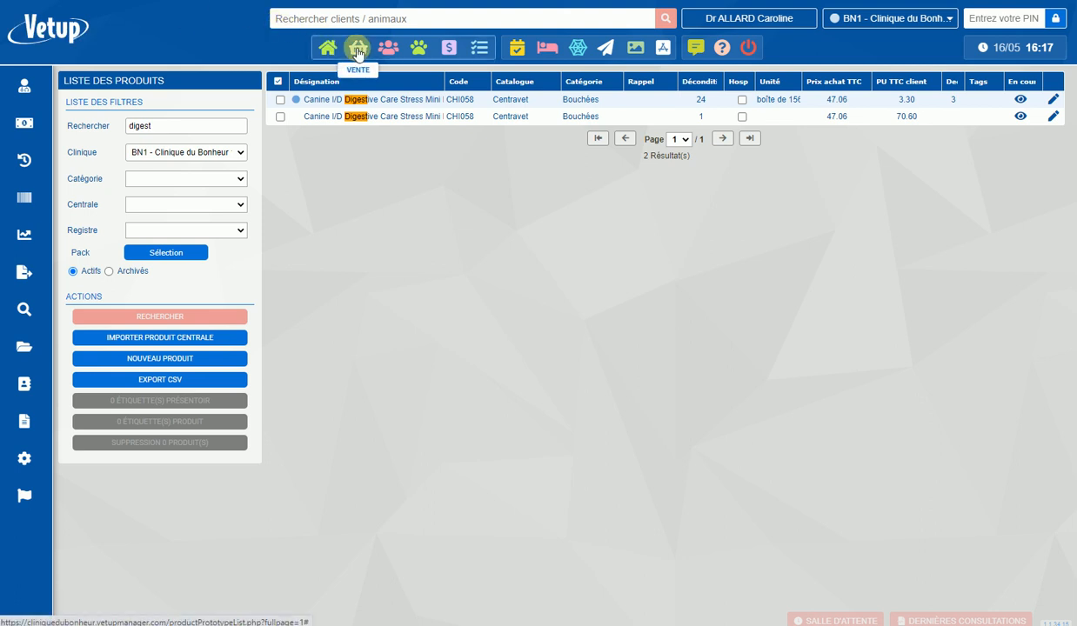
- Search the clients and animals for "prune" and open that animal's record
click(422, 52)
click(313, 18)
text(prune)
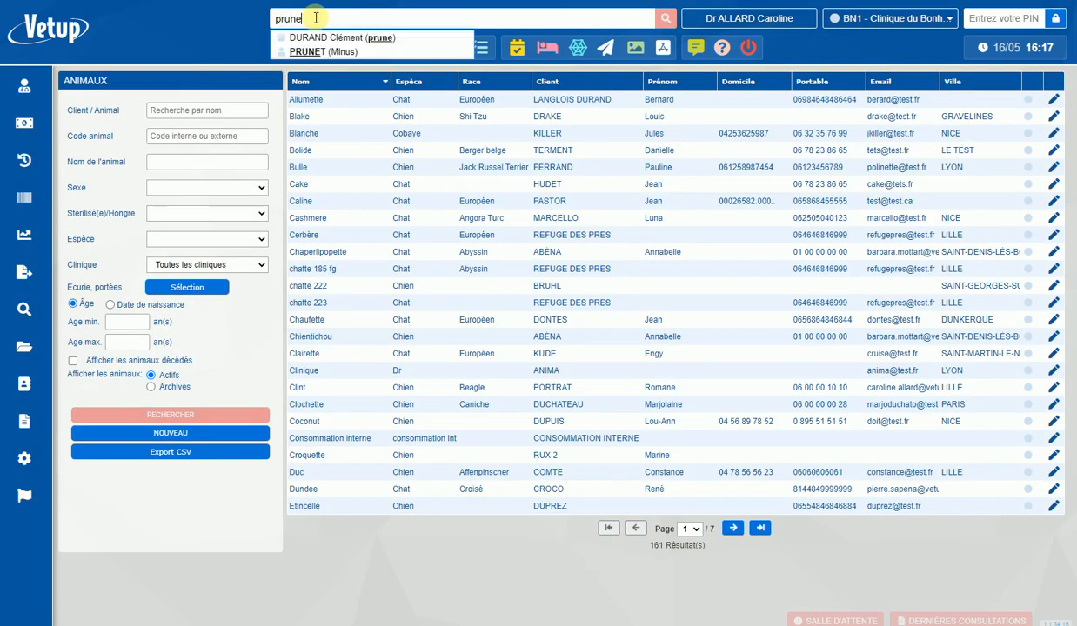
click(346, 39)
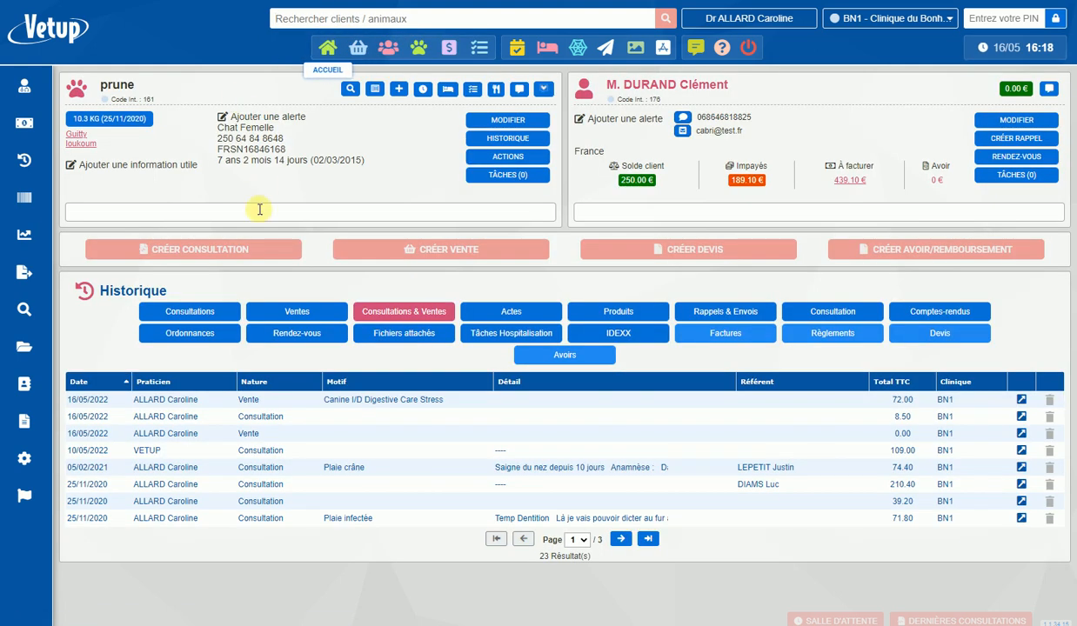
- Create a new sale for the animal
click(396, 261)
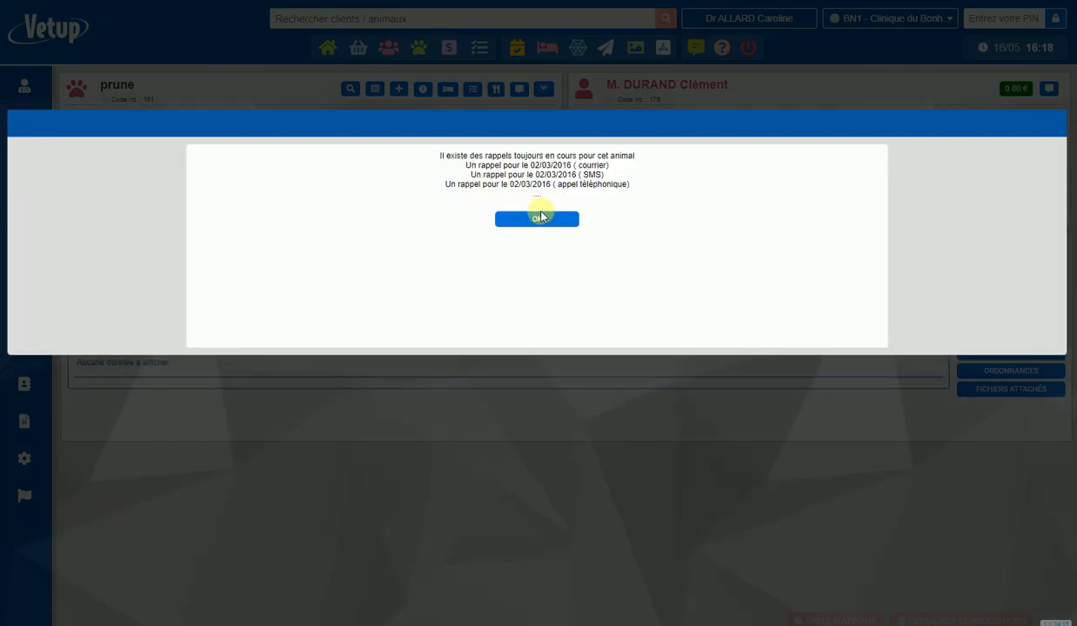
click(540, 219)
click(572, 193)
- Add the Canine I/D Digestive Care Stress Mini 1 Boite 156 g product to the sale with a quantity of 9
click(159, 321)
text(digest)
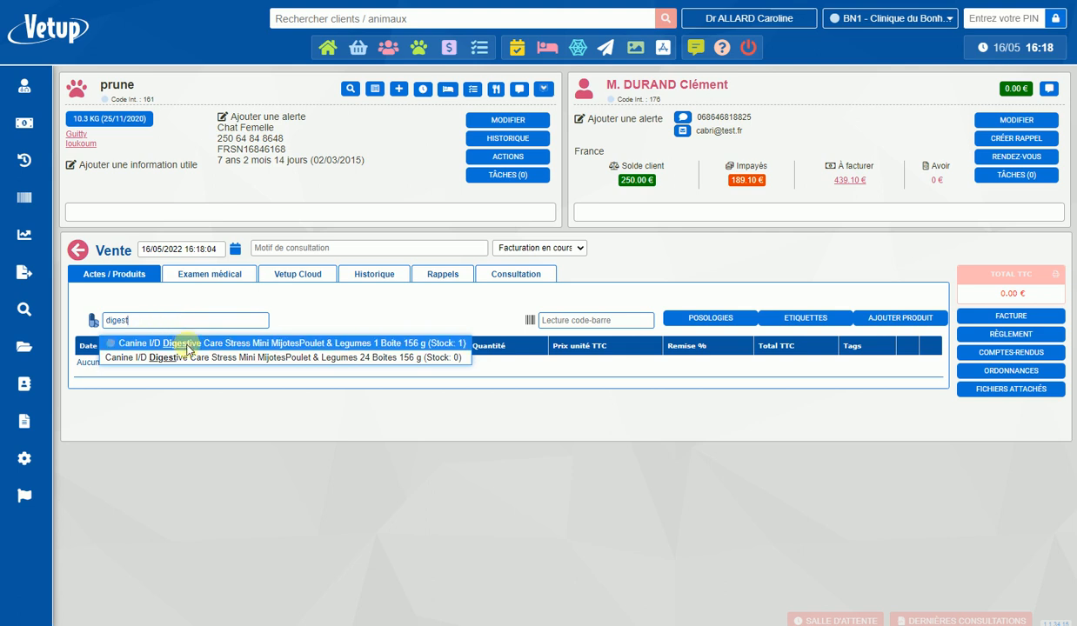
click(186, 347)
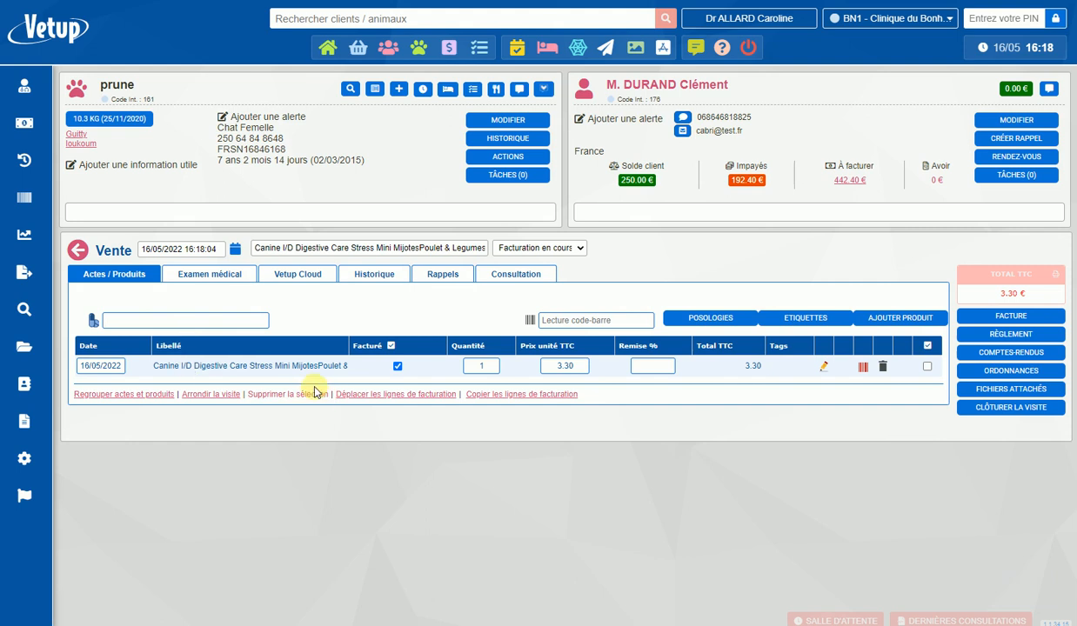
click(491, 366)
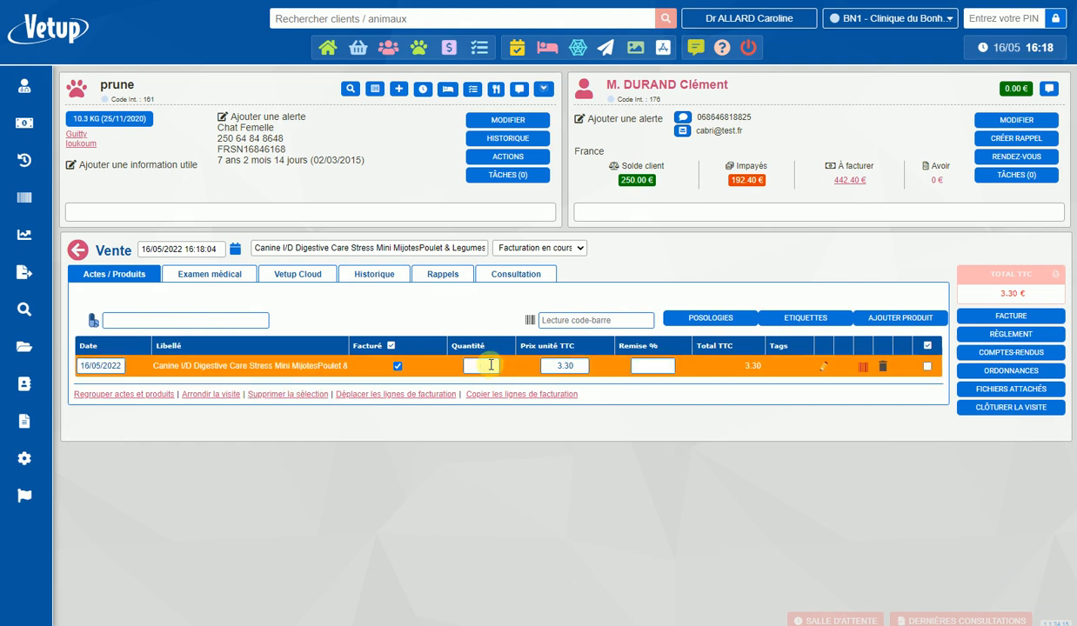
key(Return)
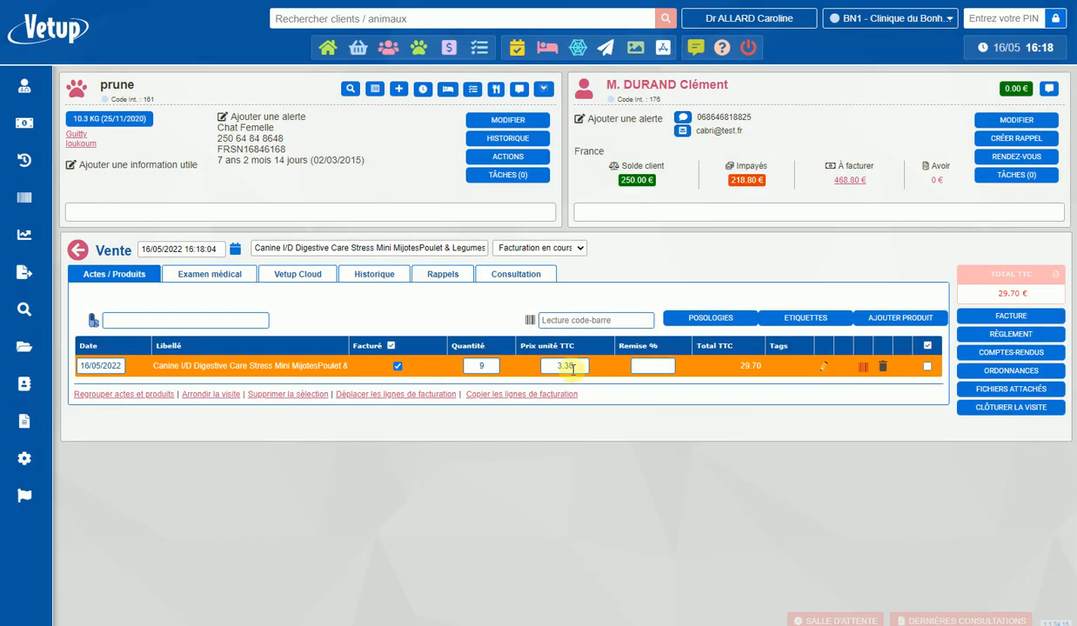
- Add a second line for the same 1 Boite 156 g Canine I/D Digestive Care product with a quantity of 12
click(184, 314)
text(canine)
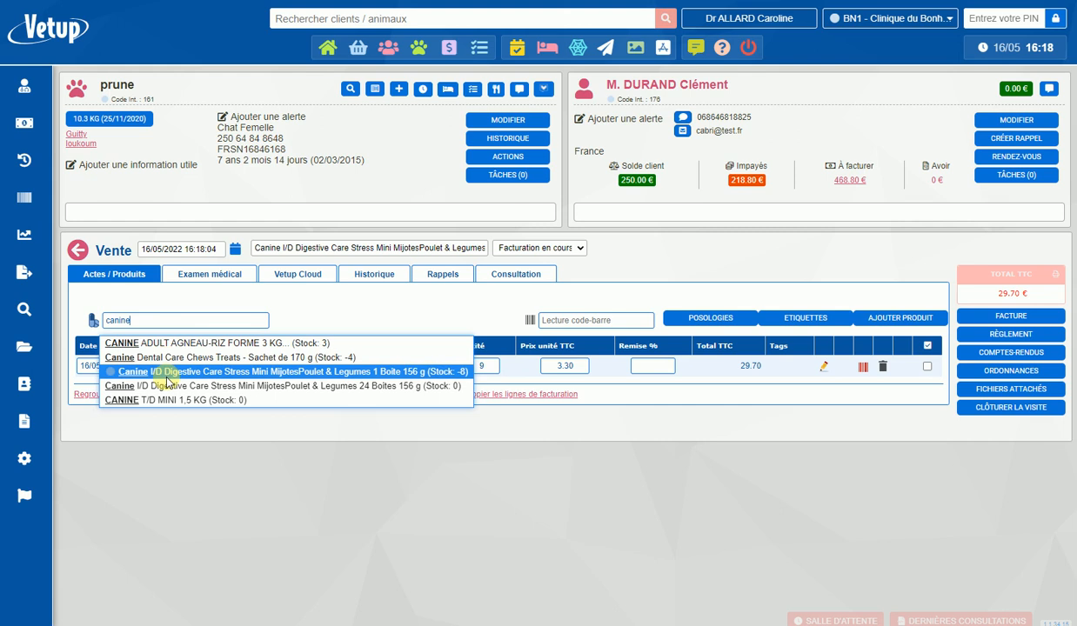
click(164, 375)
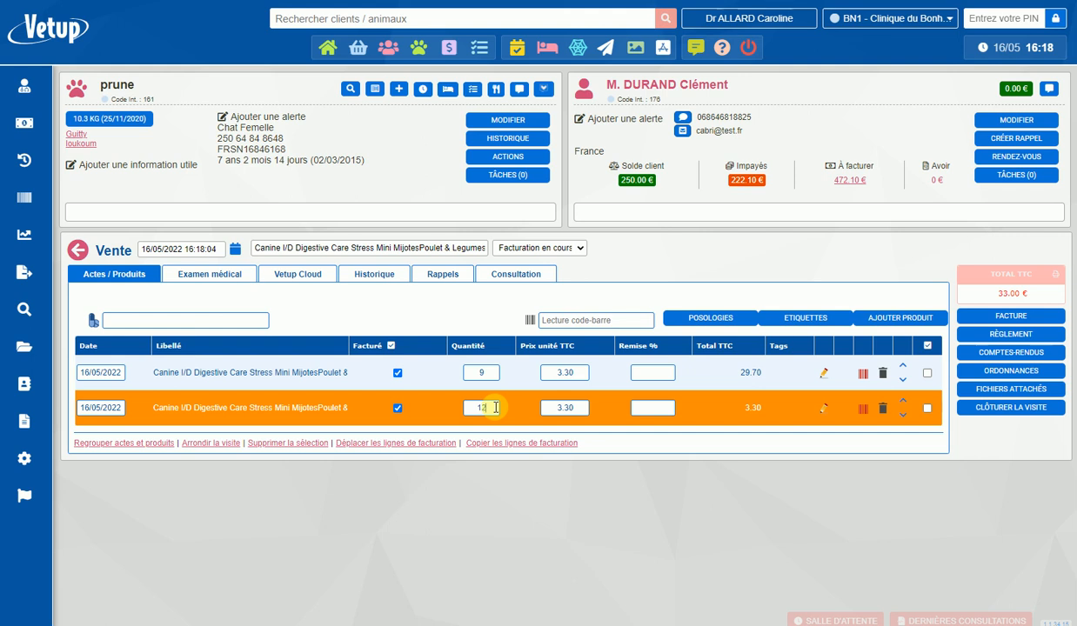
click(572, 409)
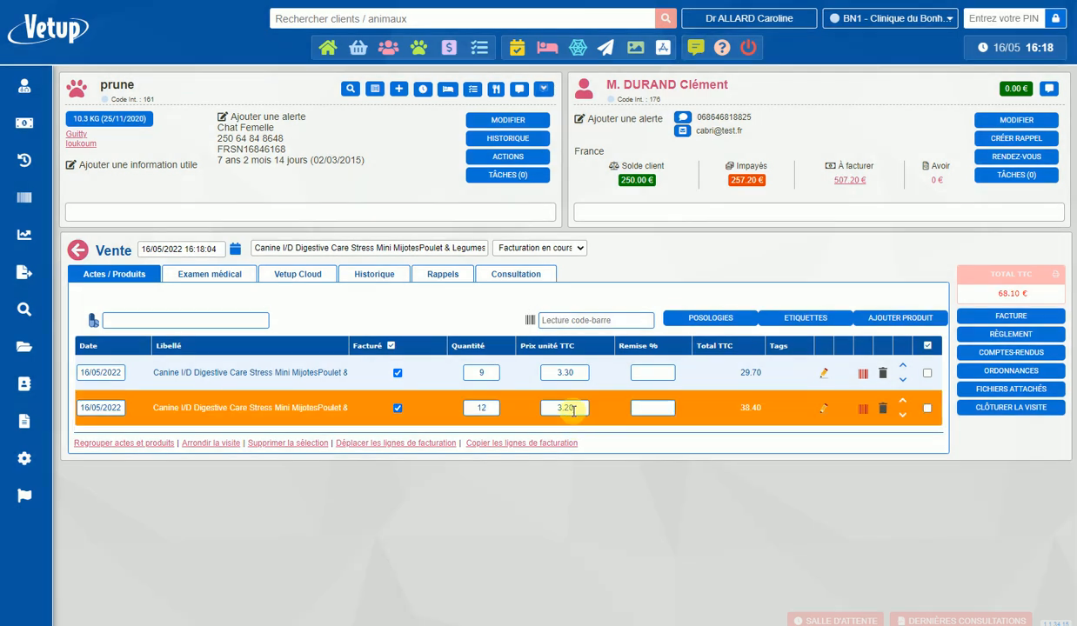
- Set the second sale line's quantity to 19
click(492, 406)
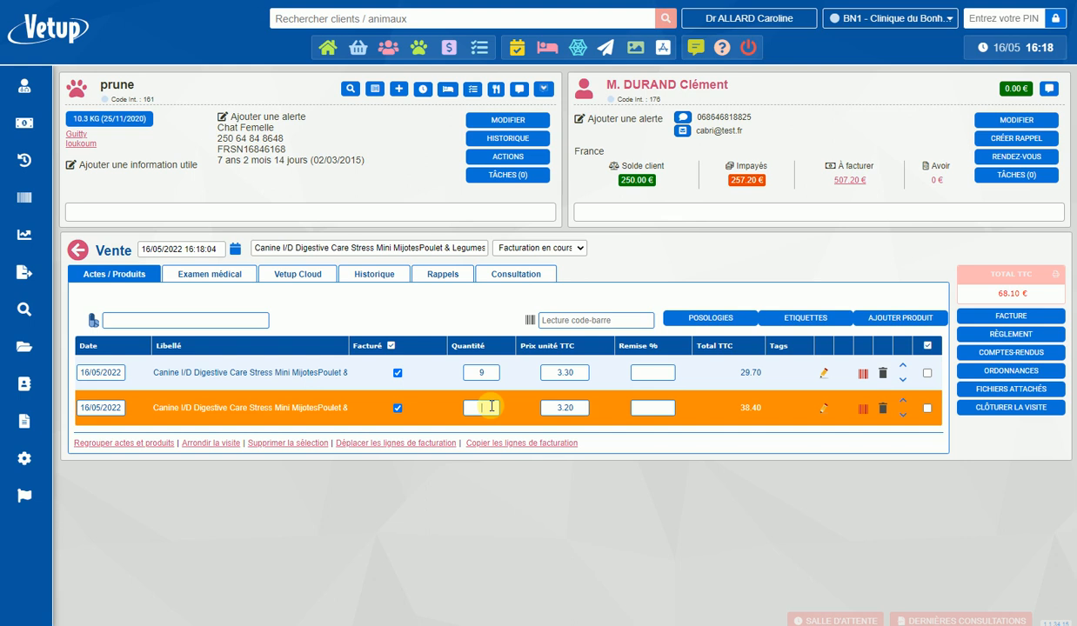
text(19)
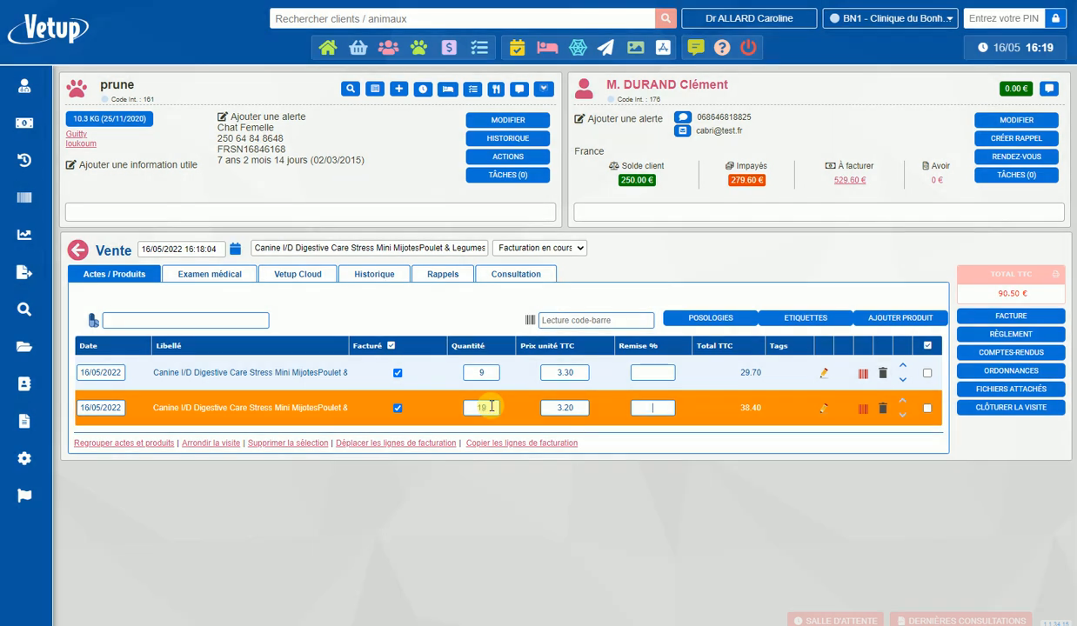
click(567, 408)
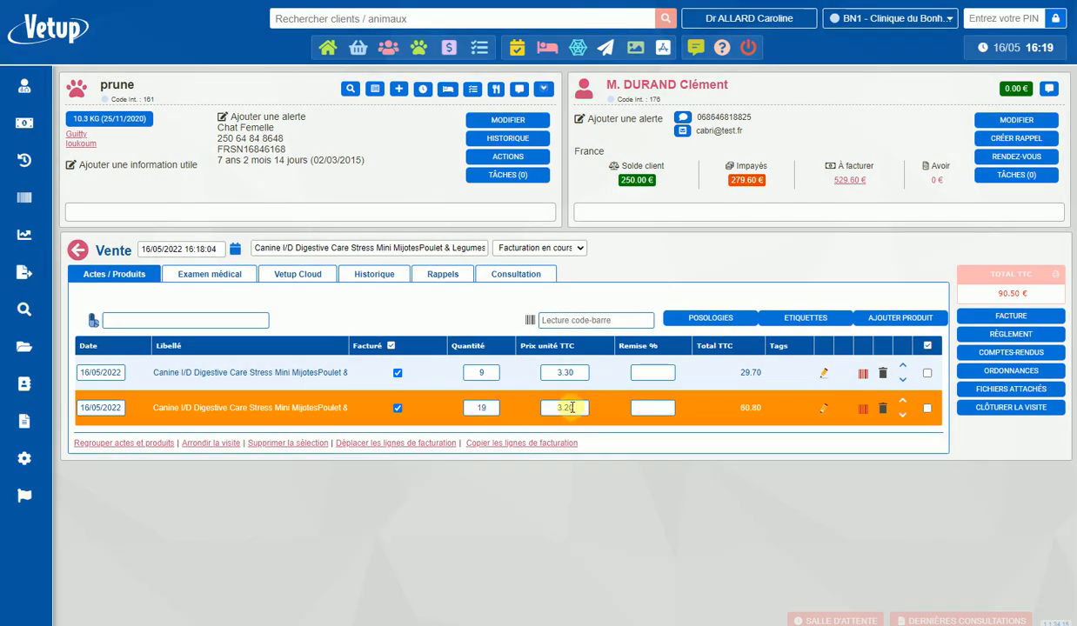
- Set the second sale line's quantity to 24
click(493, 407)
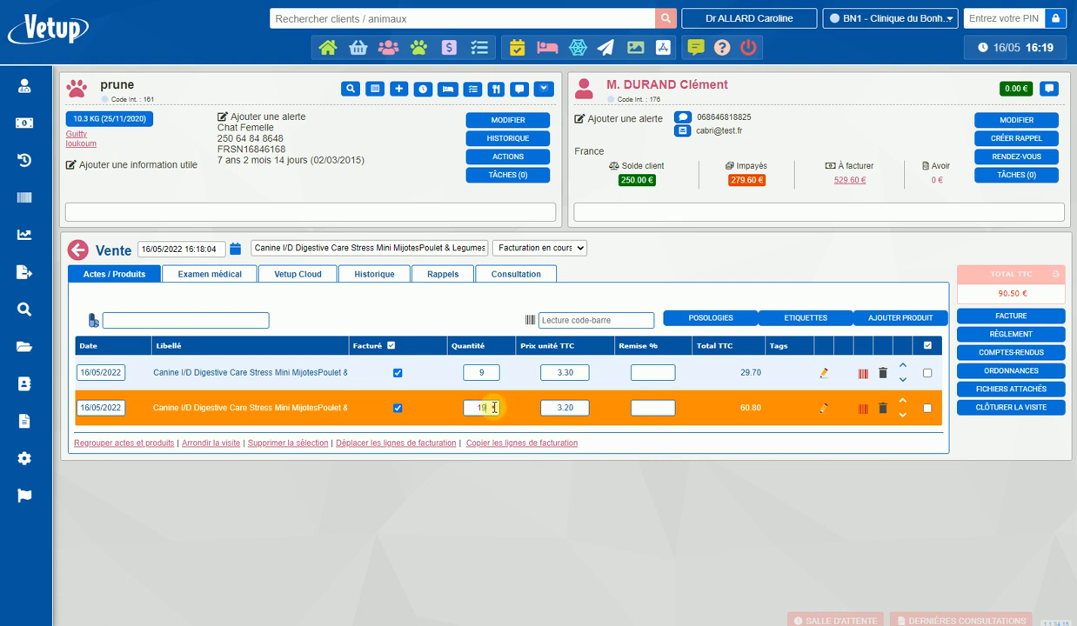
text(24)
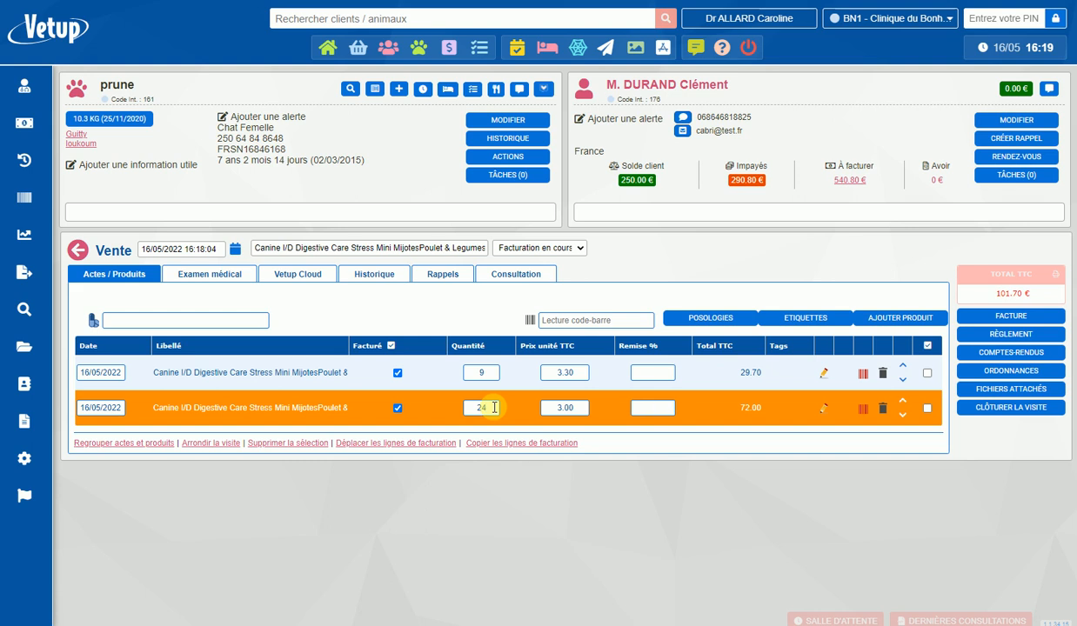
click(574, 409)
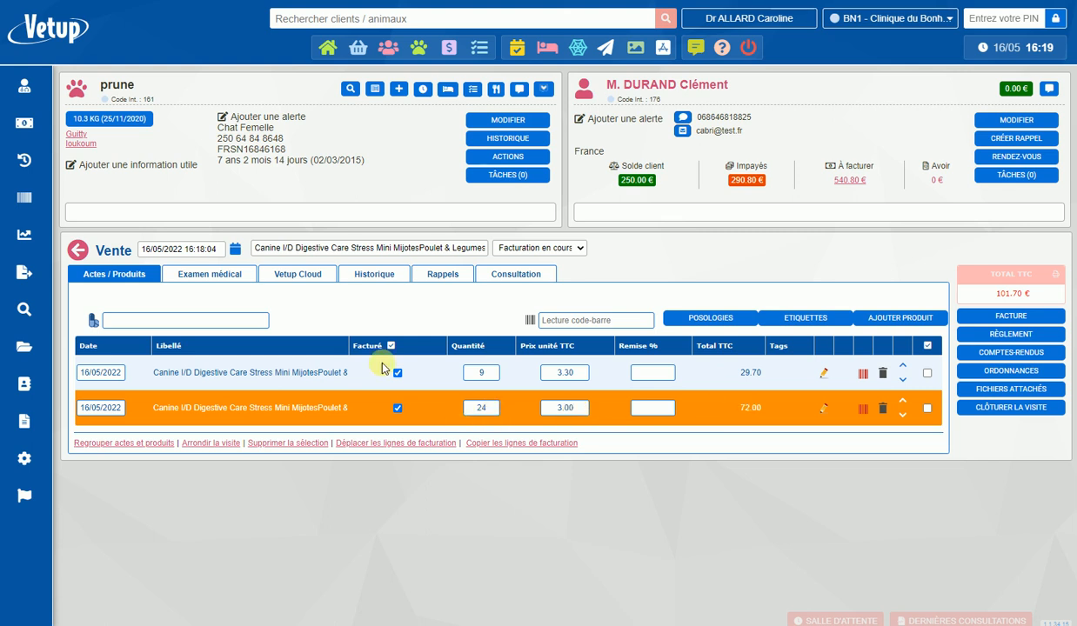
- Open the catalogue's product list and filter it by "digest"
click(25, 197)
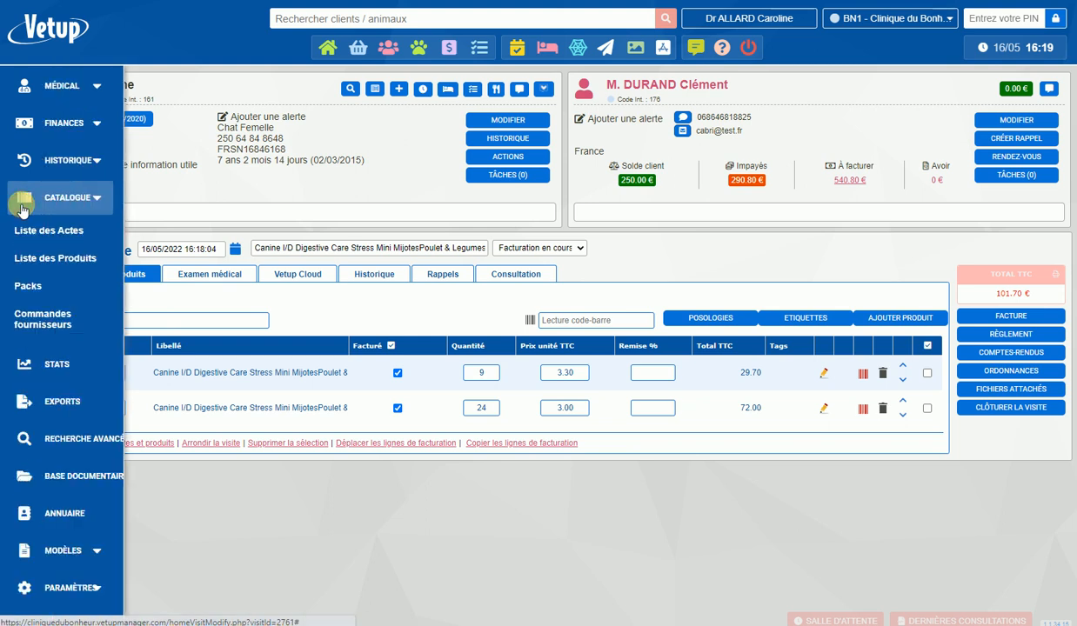
click(68, 257)
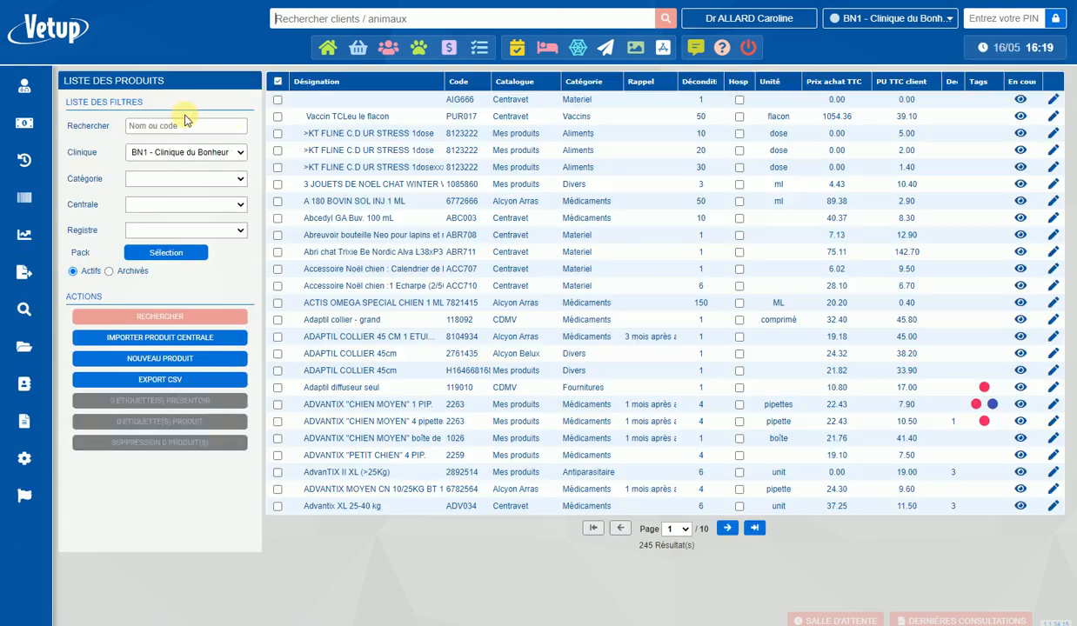
click(186, 124)
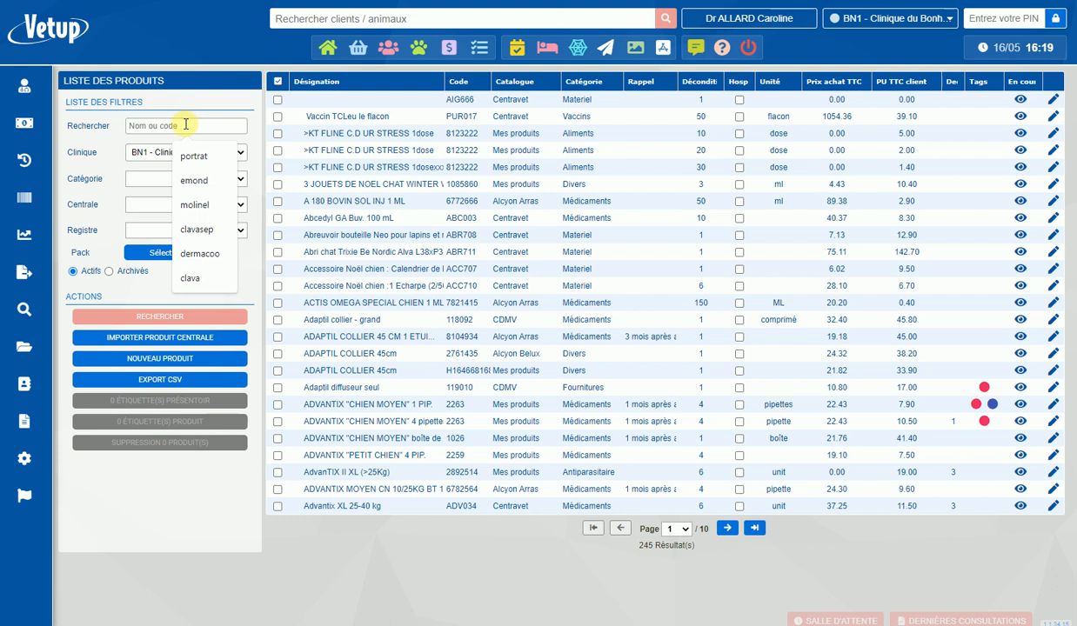
text(digest)
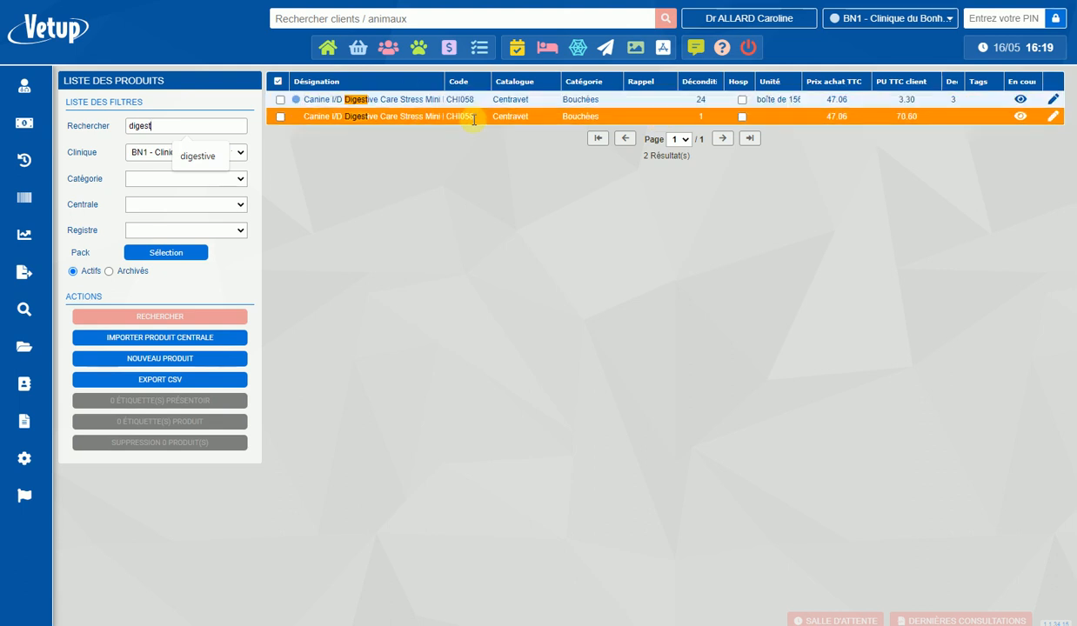
- Archive the unsplit Canine I/D Digestive Care product with a split quantity of 1 and save its product template
click(655, 114)
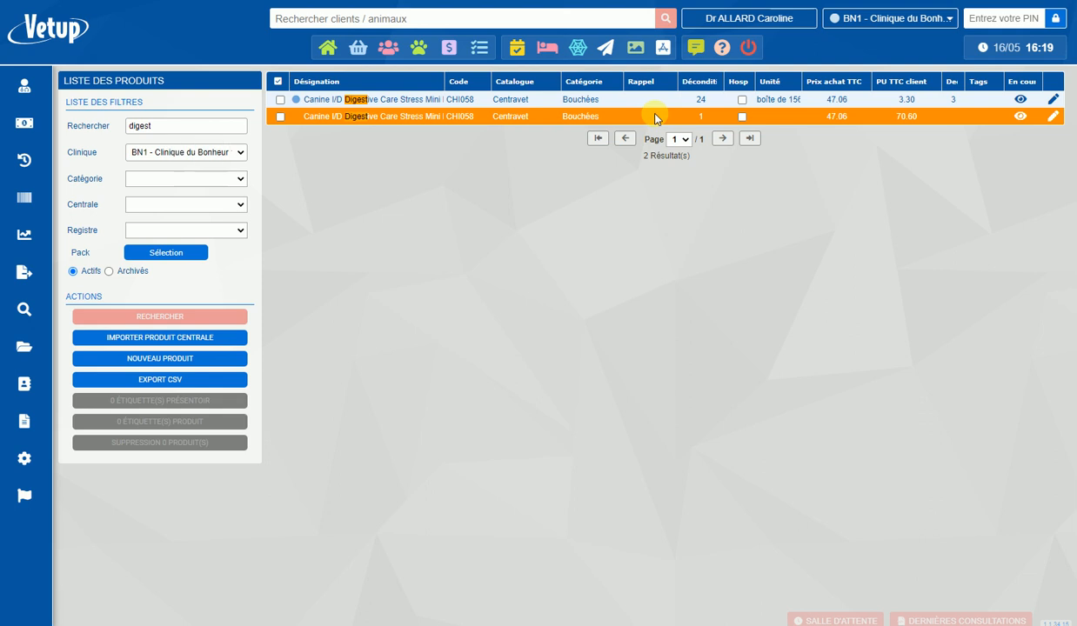
click(1051, 124)
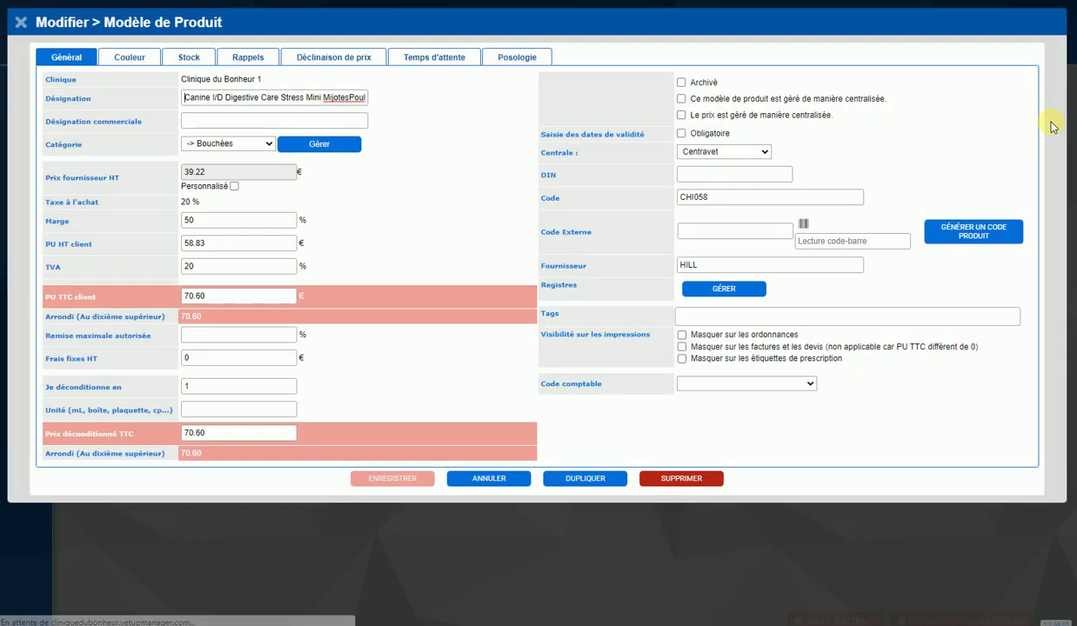
click(681, 83)
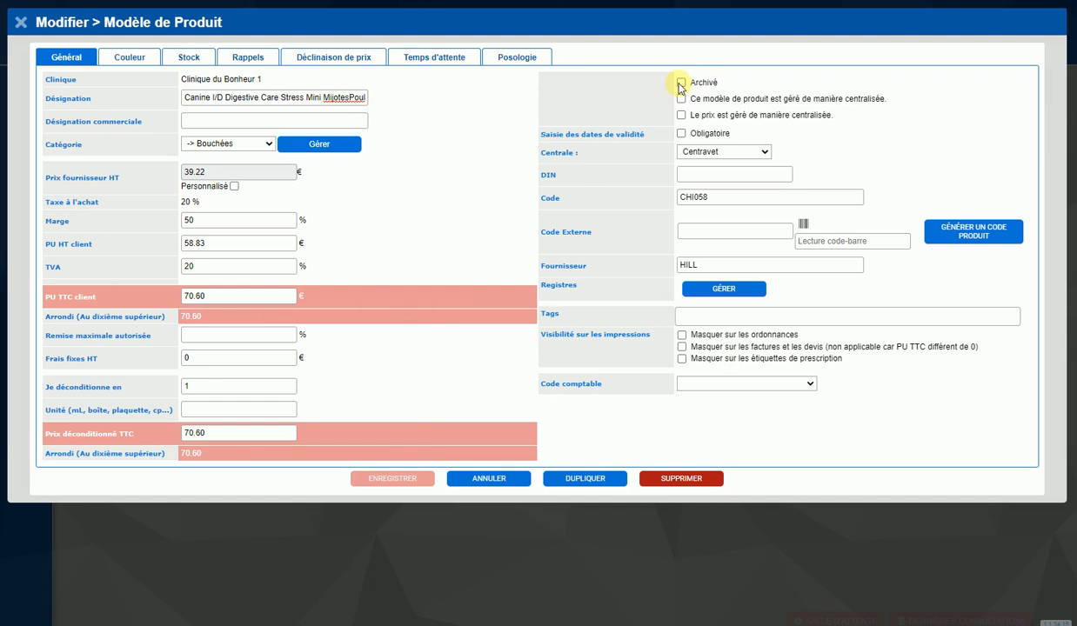
click(401, 481)
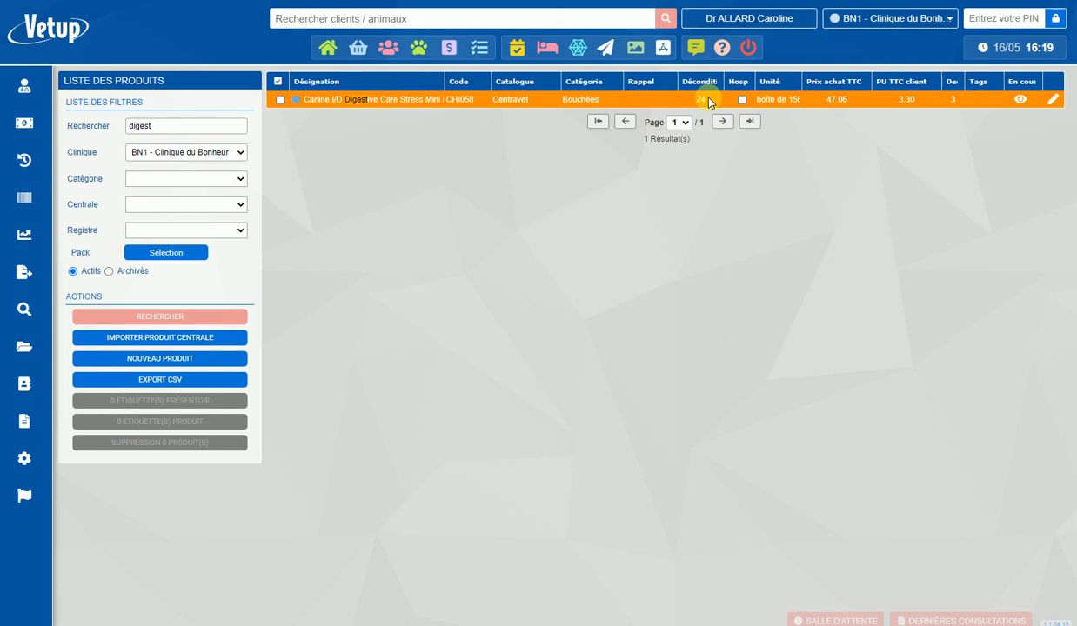
- Open the catalogue's stock list, filter it by "digest", and examine the product's stock columns
click(23, 199)
click(60, 347)
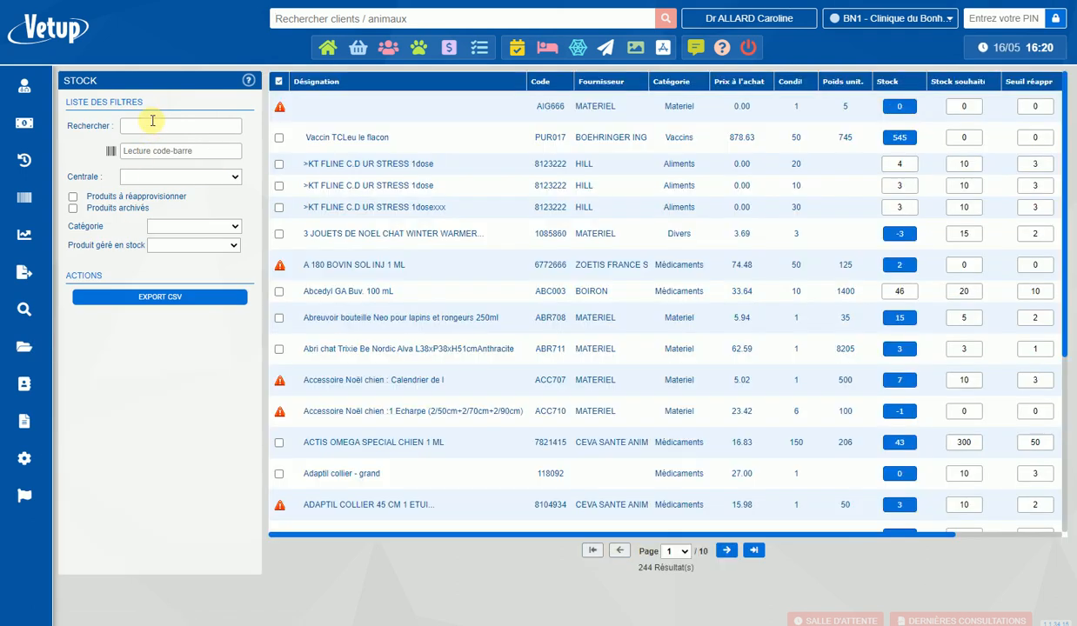
click(152, 121)
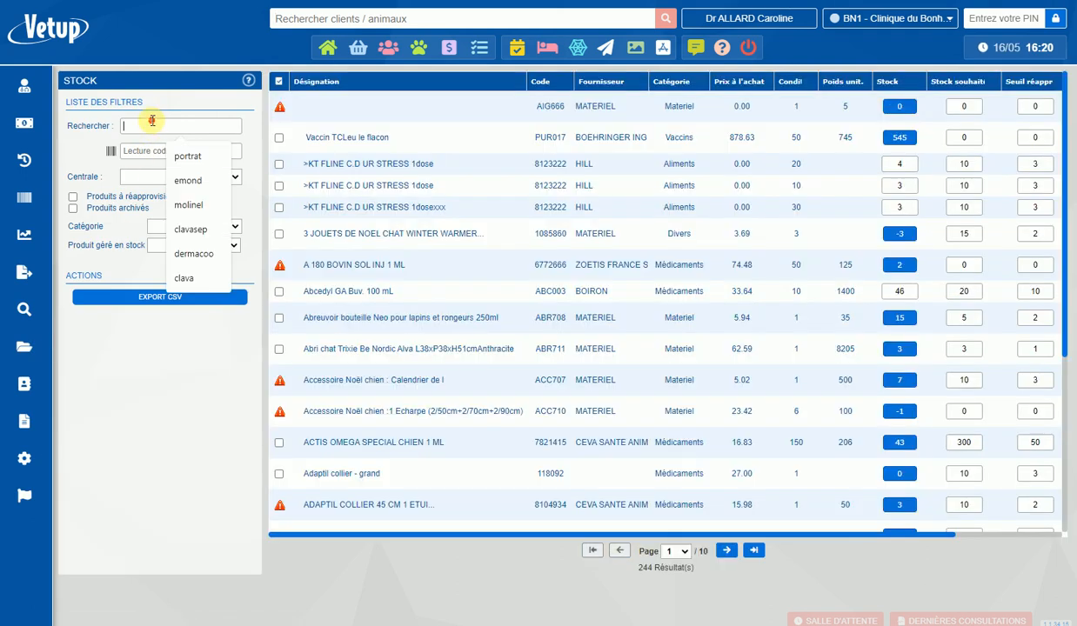
text(digest)
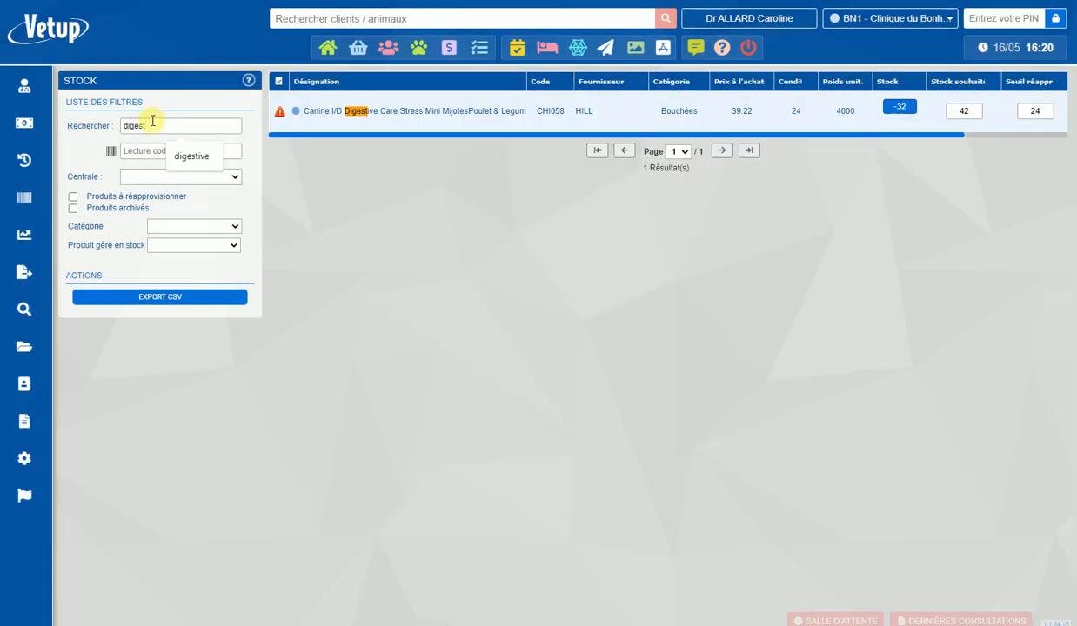
scroll(444, 111, right, 2)
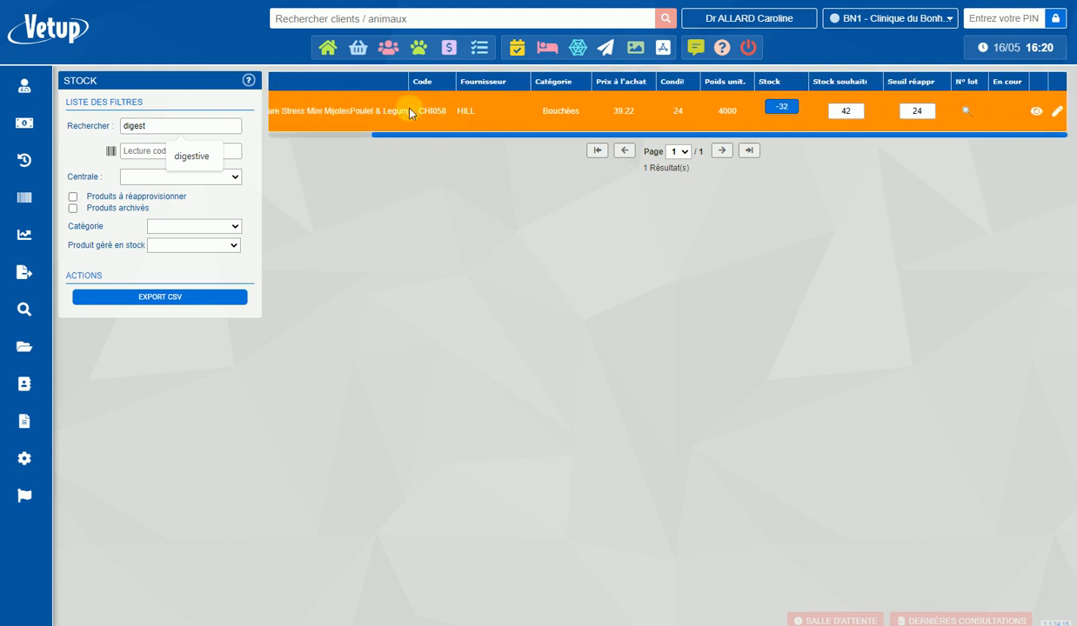